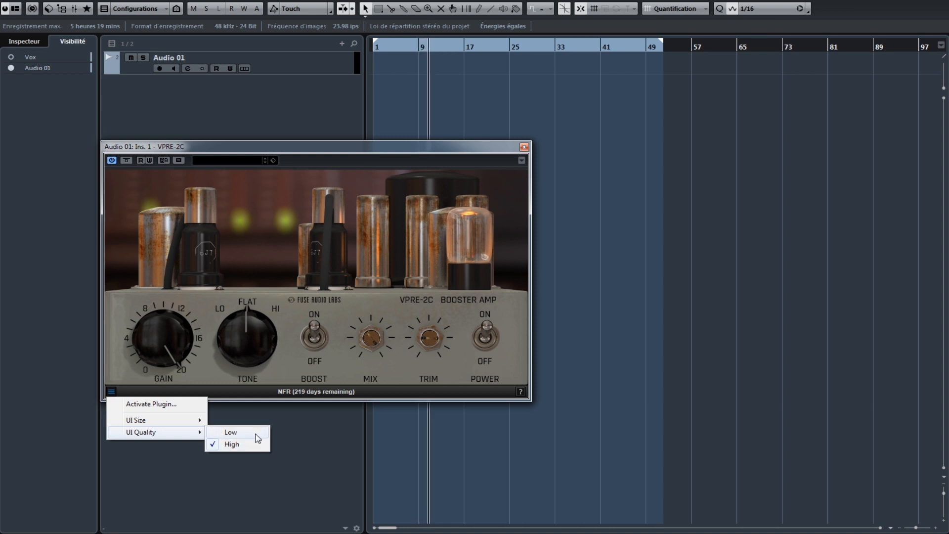
View the VPRE-2C plugin's help options for the manual, product info and website, and dismiss them.
left_click(498, 393)
left_click(521, 391)
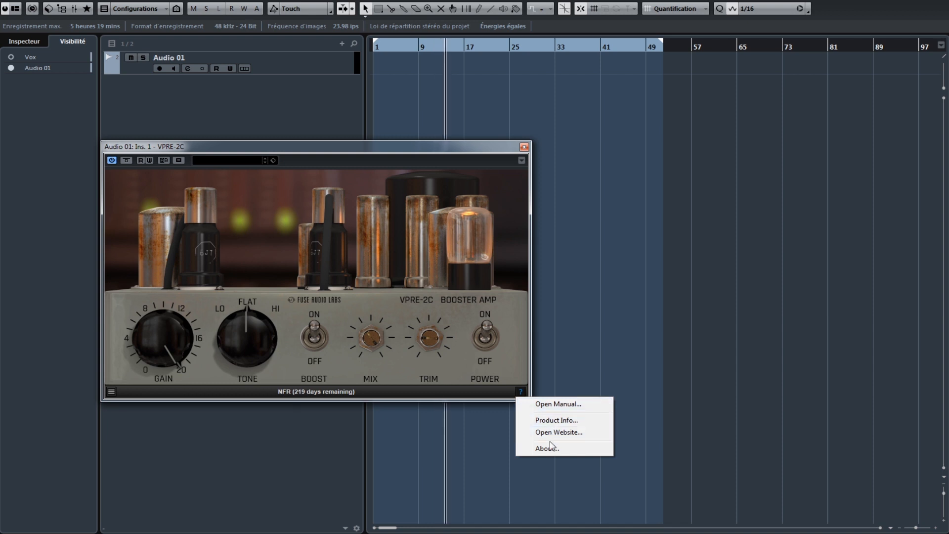
left_click(233, 391)
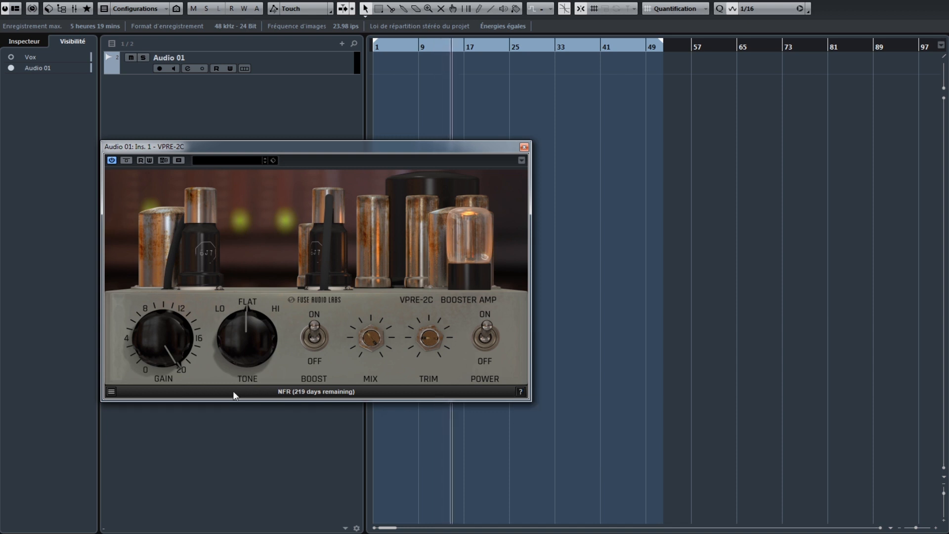
Try out the Gain knob and sweep the Tone selector through its positions, returning Tone to FLAT.
mouse_move(178, 330)
left_mouse_down()
mouse_move(179, 470)
mouse_move(186, 319)
left_mouse_up()
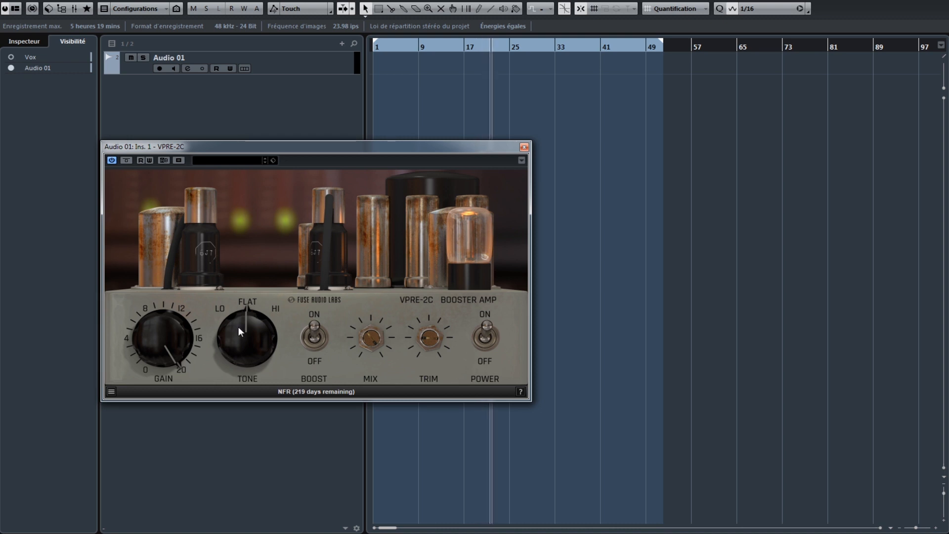
left_click_drag(238, 328, 265, 262)
left_click_drag(251, 375, 253, 345)
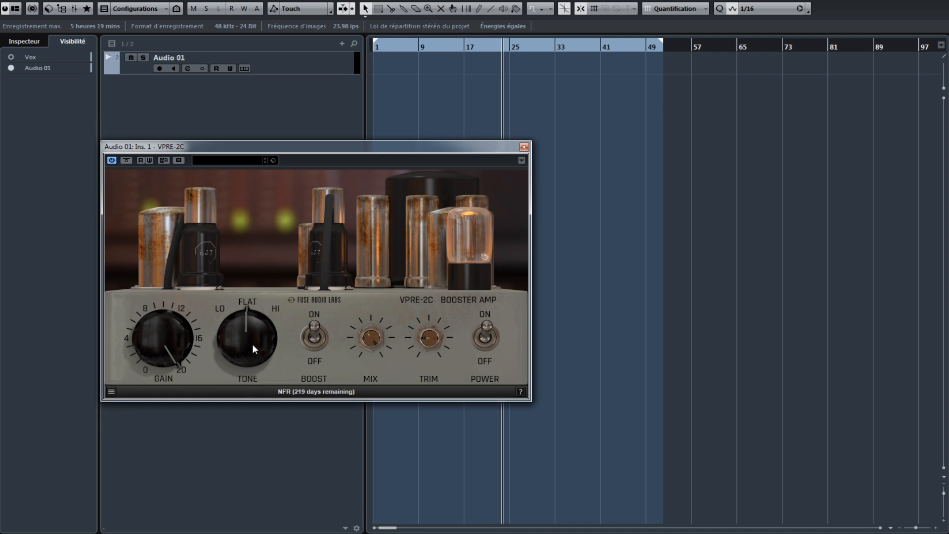
left_click_drag(258, 297, 258, 340)
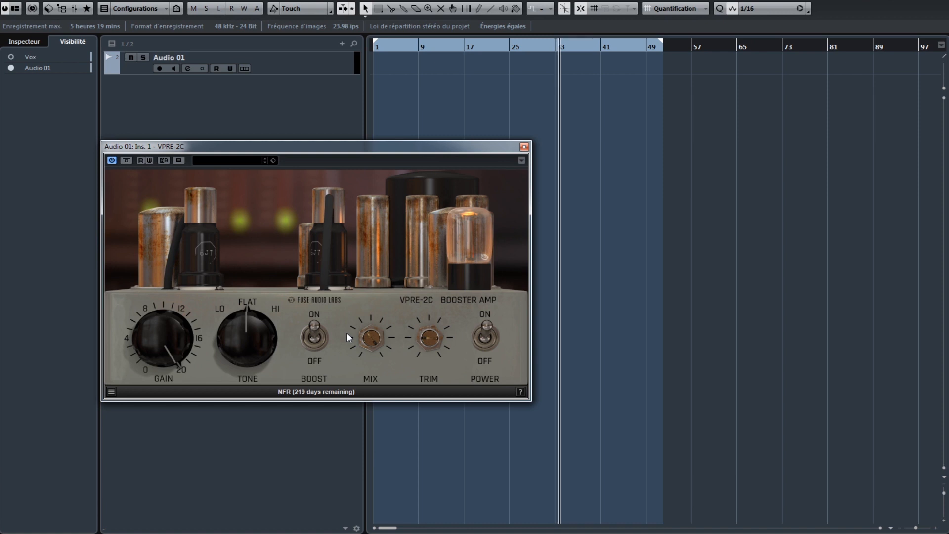
Switch Boost off and back on, and try the Mix control.
left_click(308, 328)
left_click(309, 326)
left_click_drag(372, 334, 354, 248)
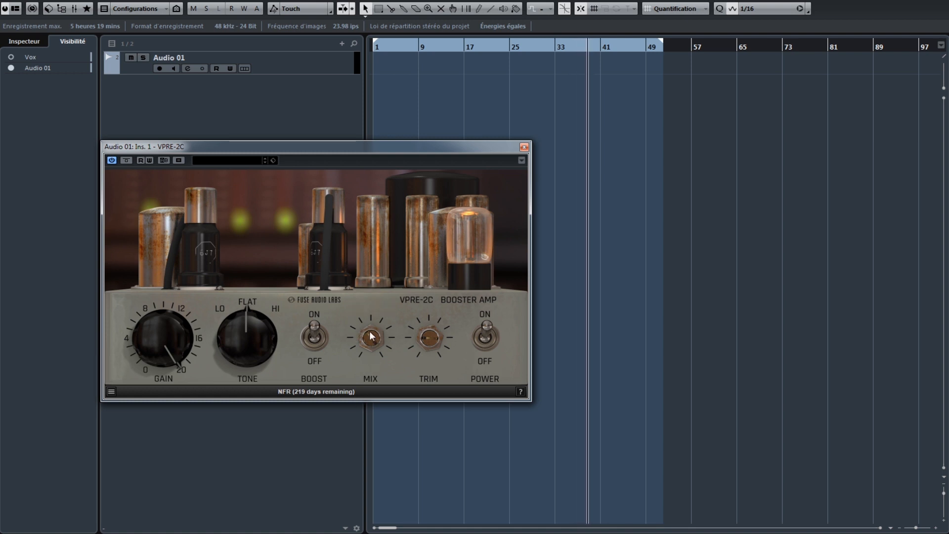
Try the Trim control and reset it to its default position.
mouse_move(428, 338)
left_mouse_down()
mouse_move(425, 375)
mouse_move(457, 239)
mouse_move(423, 348)
mouse_move(426, 337)
left_mouse_up()
left_click(426, 337)
left_click(425, 337)
left_click(426, 337, "ctrl")
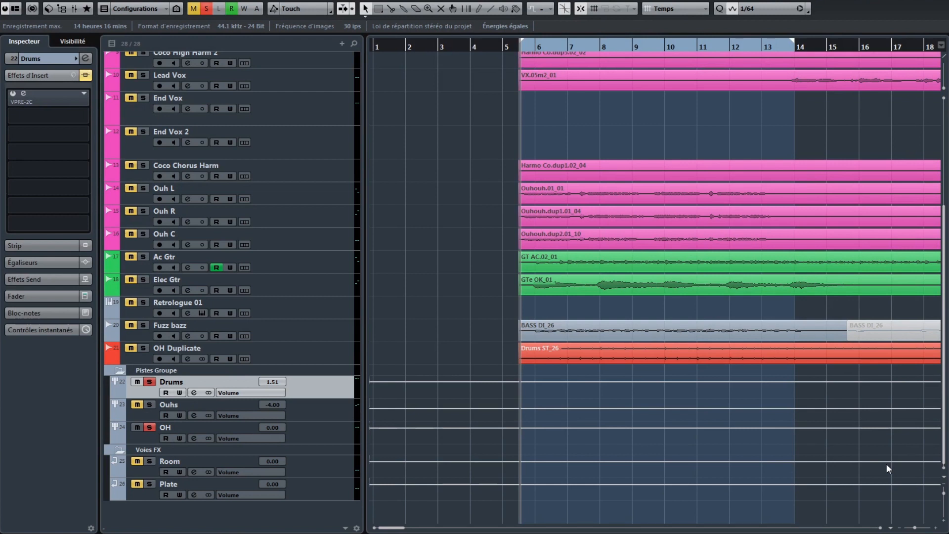
Play the soloed Drums group through VPRE-2C, close the plugin window and clear all solos.
key("space")
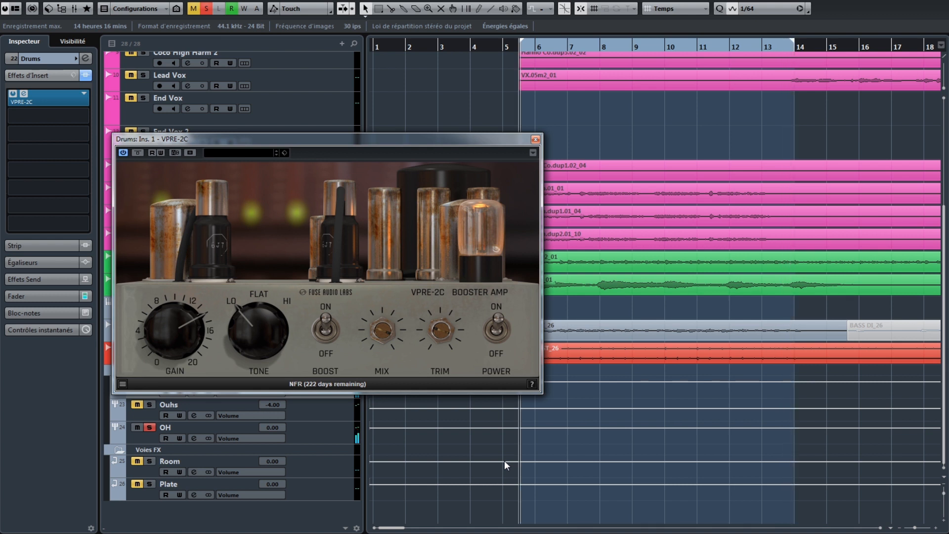
left_click(535, 140)
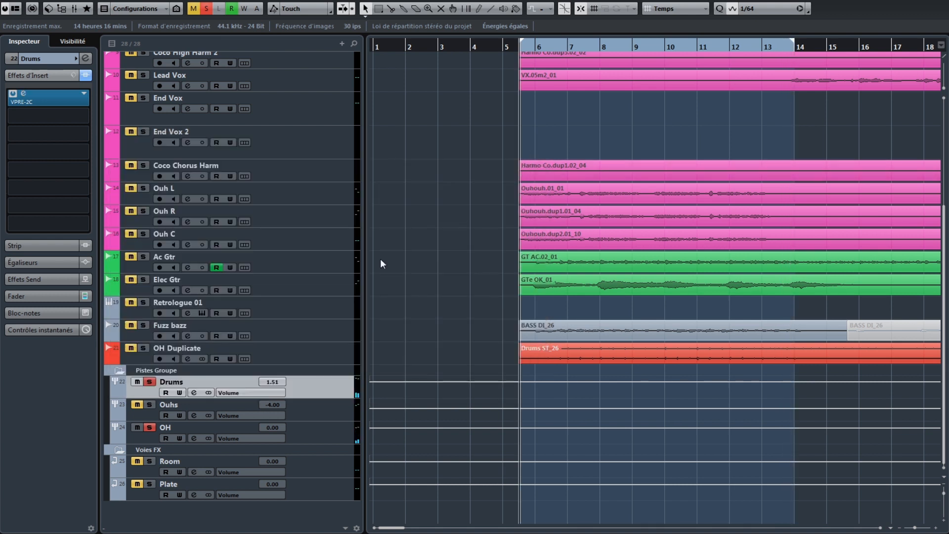
left_click(210, 8)
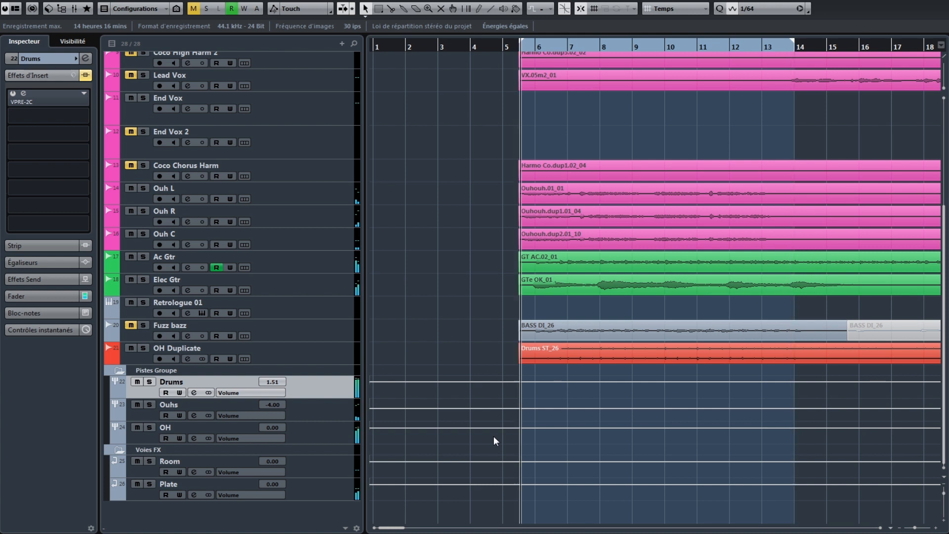
Compare the full mix with the Drums group's inserts active and bypassed, and open the VPRE-2C editor.
left_click(85, 75)
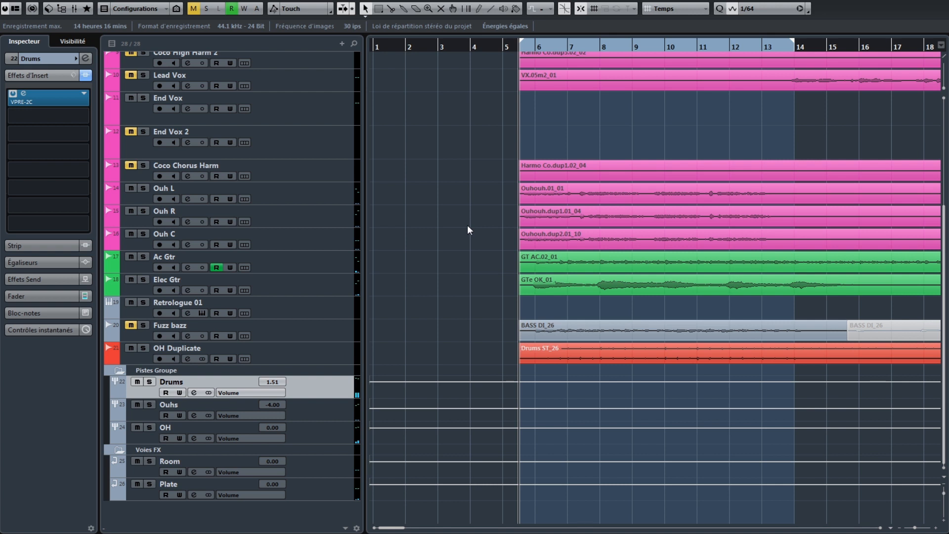
key("space")
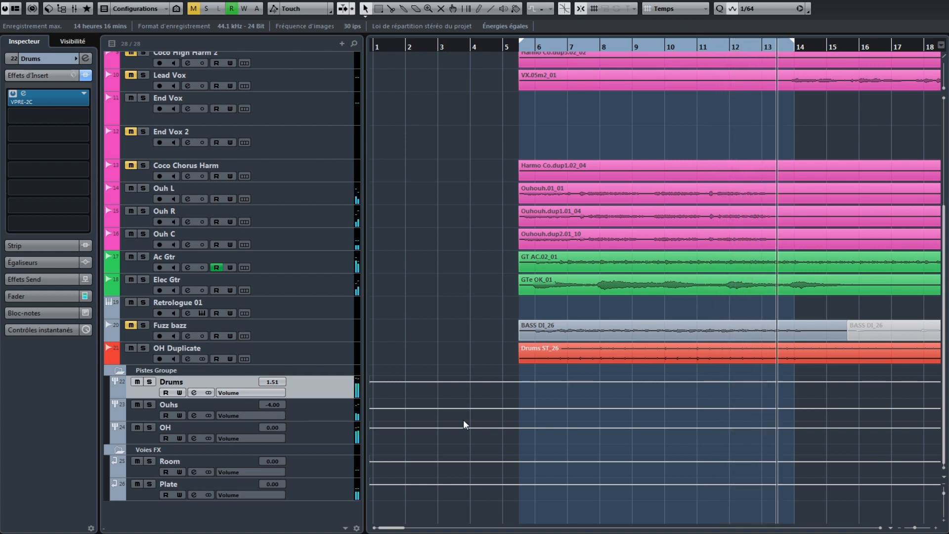
key("space")
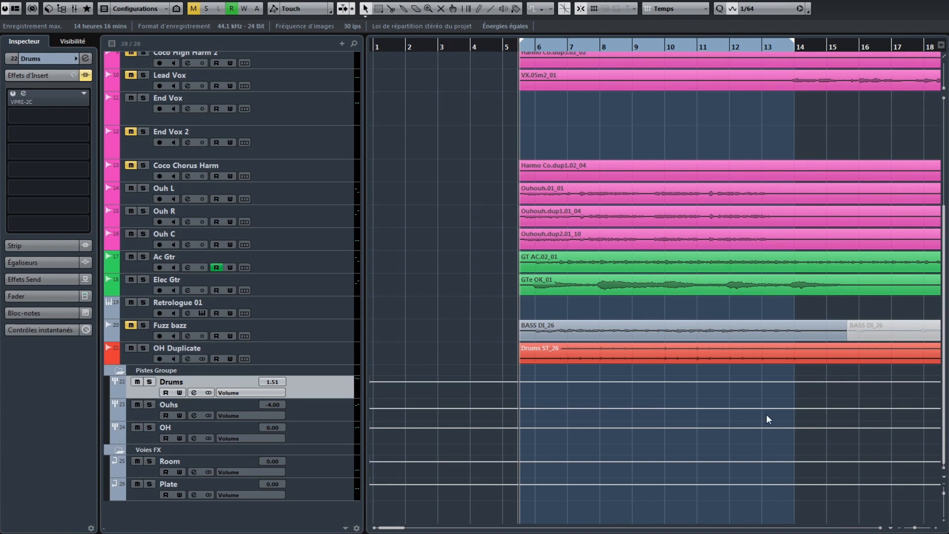
key("space")
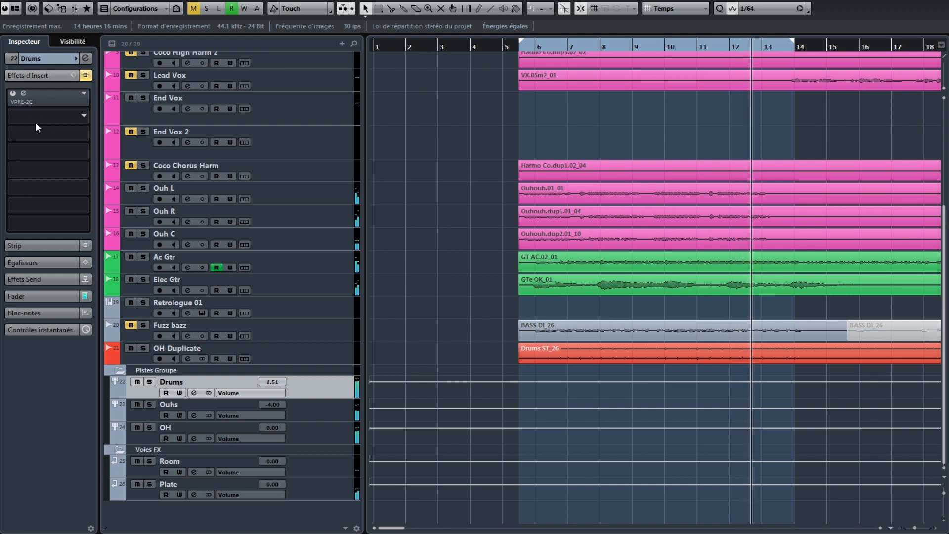
left_click(25, 95)
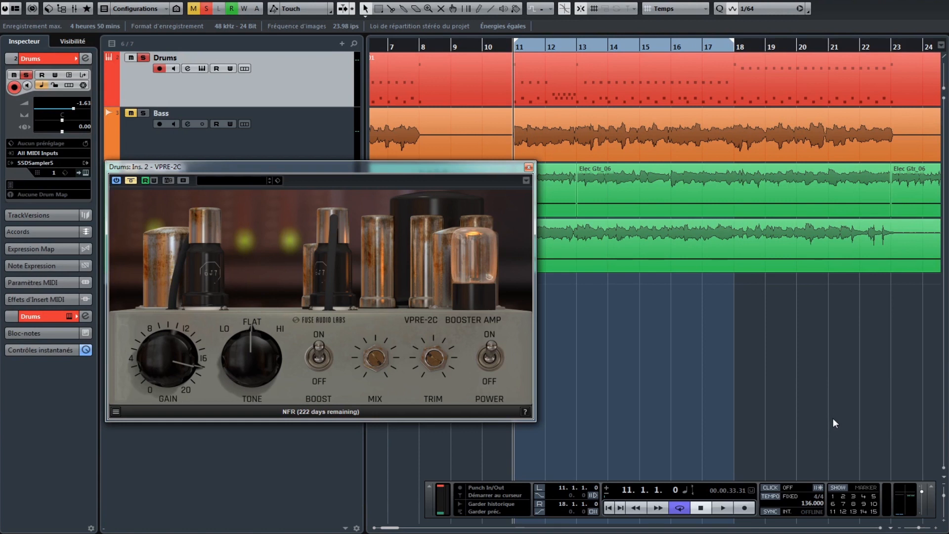
Play the looped bars 11 to 18 to audition VPRE-2C on the soloed Drums and in the full mix.
key("space")
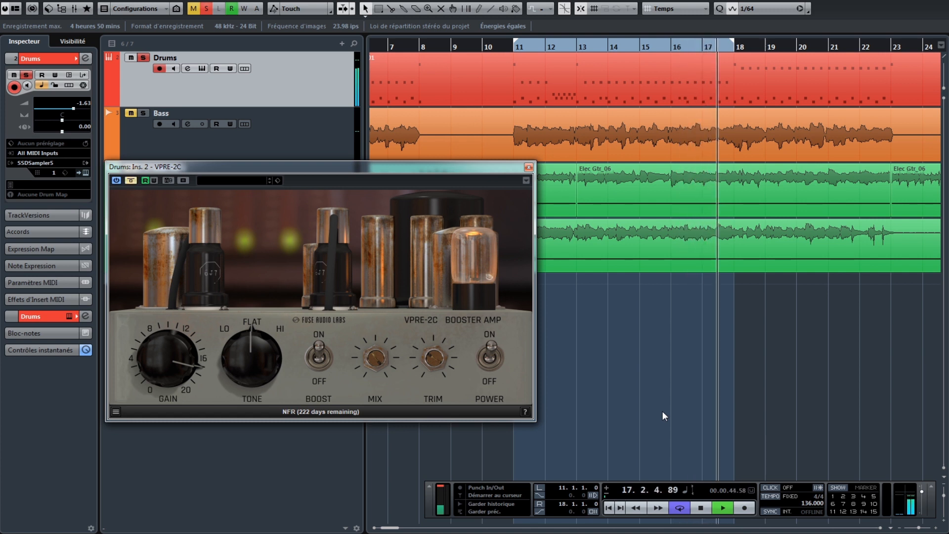
key("space")
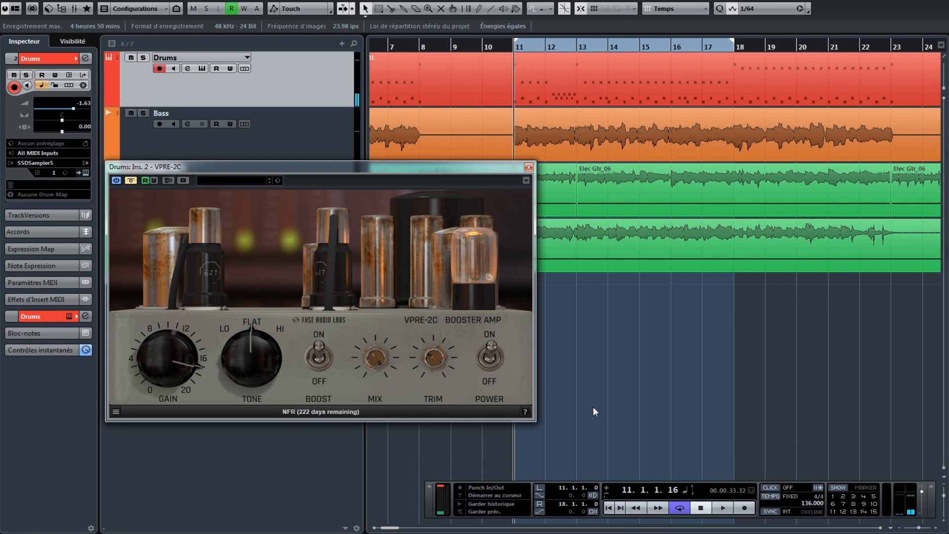
key("space")
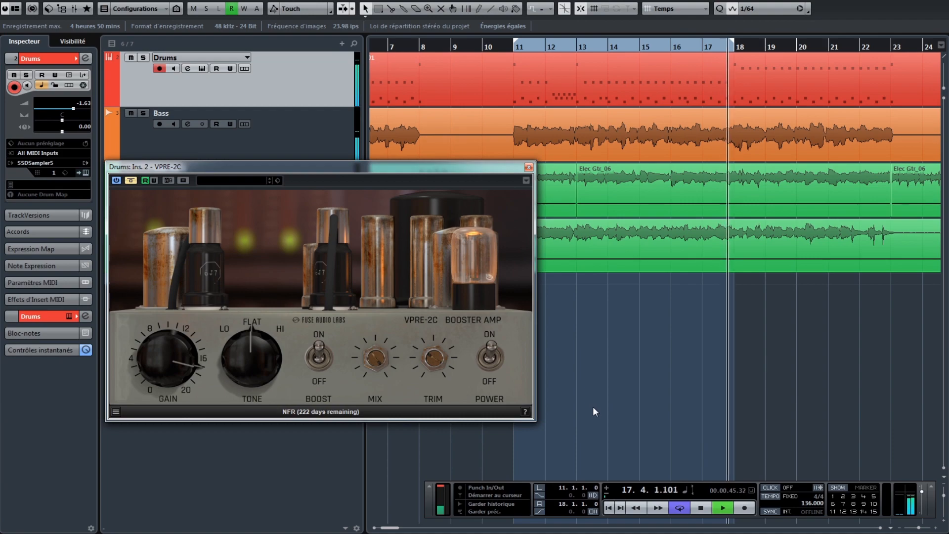
key("space")
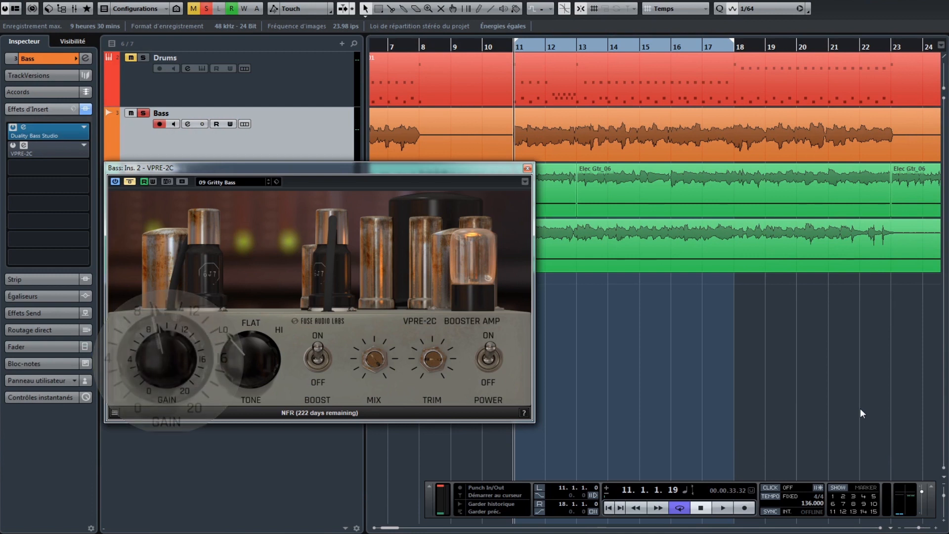
Play the soloed Bass with the Gritty Bass preset, clear the solo and play the full mix.
key("space")
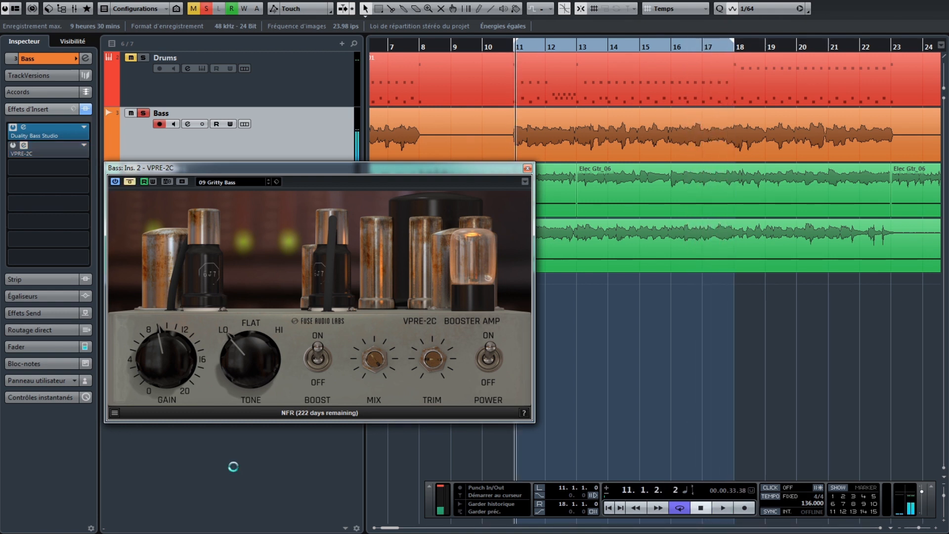
left_click(203, 13)
key("space")
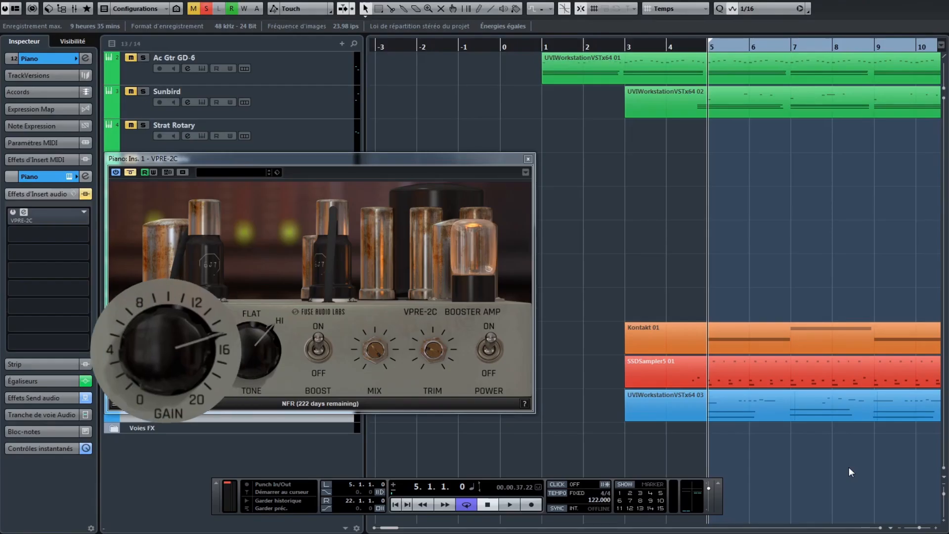
Audition VPRE-2C on the Piano track over the loop starting at bar 5, soloed and in the full mix.
key("space")
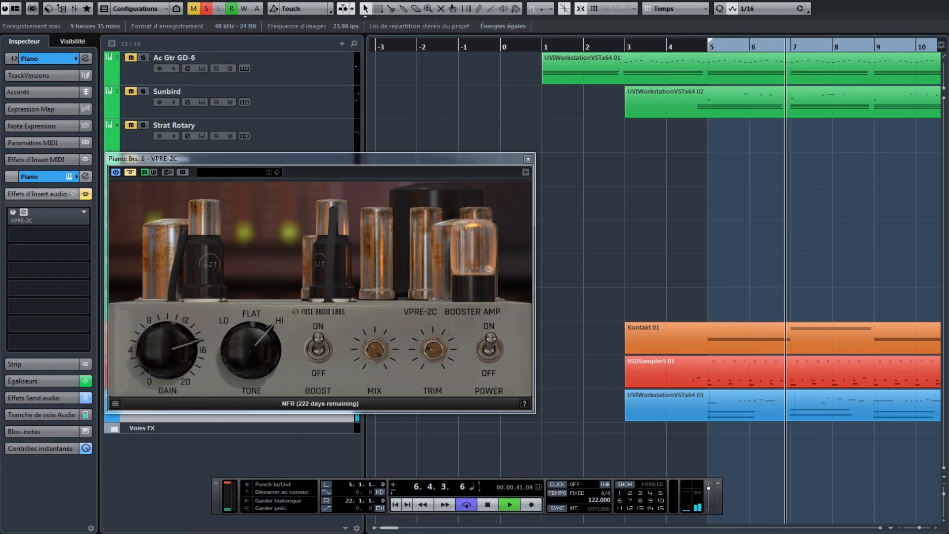
left_click(900, 529)
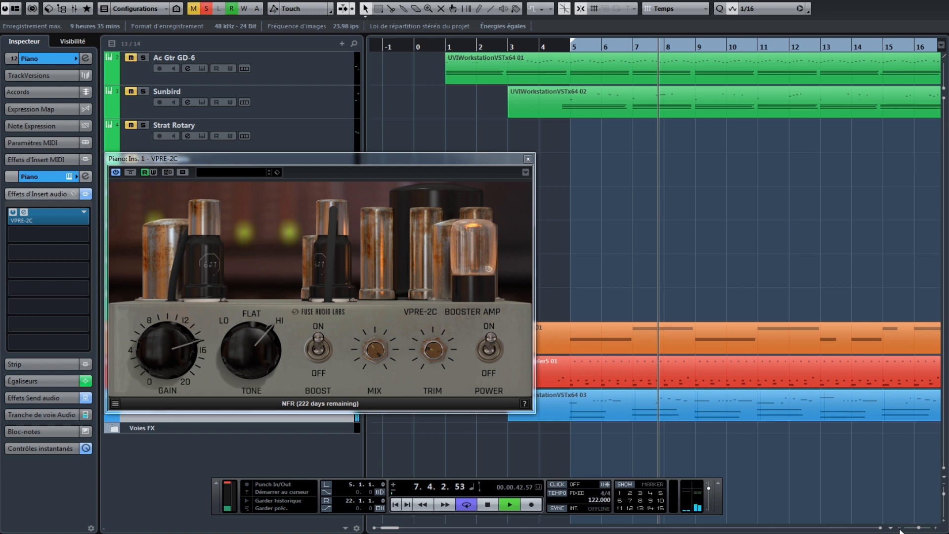
left_click(900, 529)
left_click(899, 529)
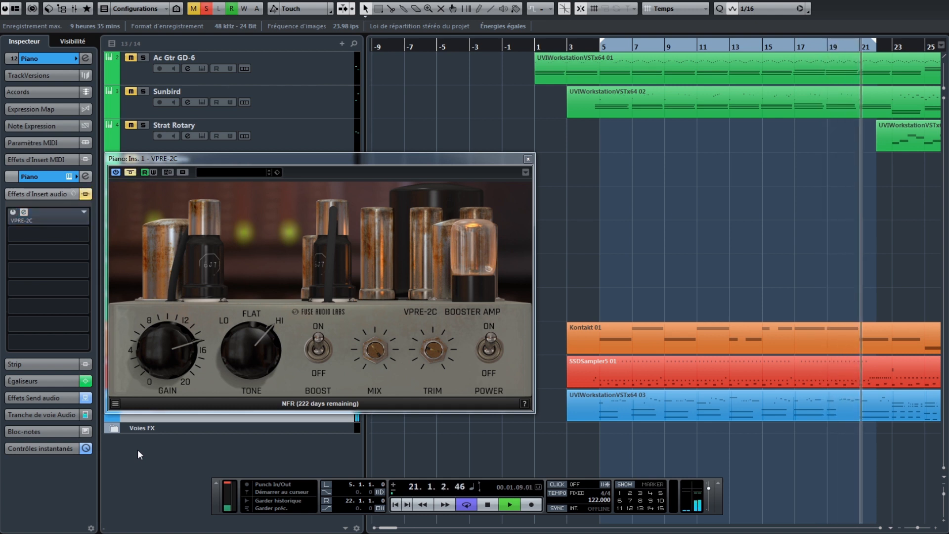
key("space")
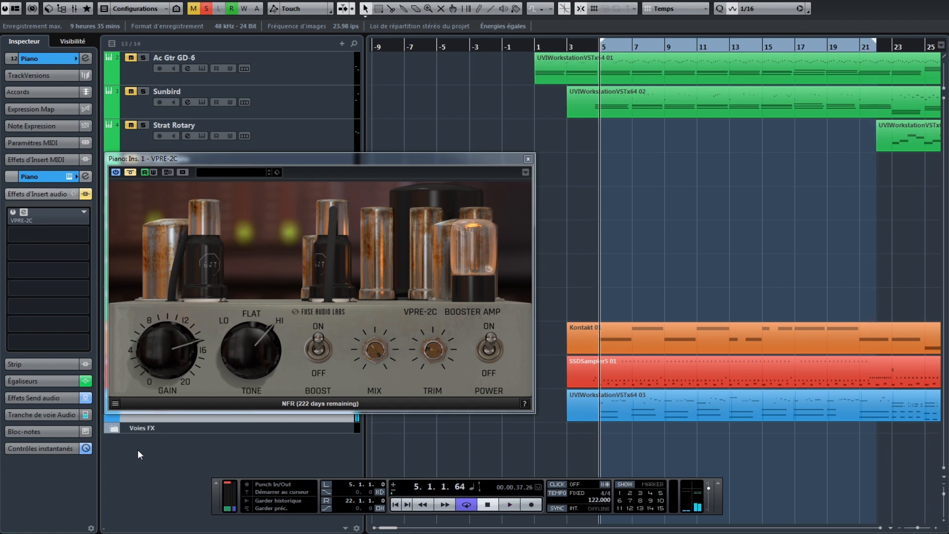
key("space")
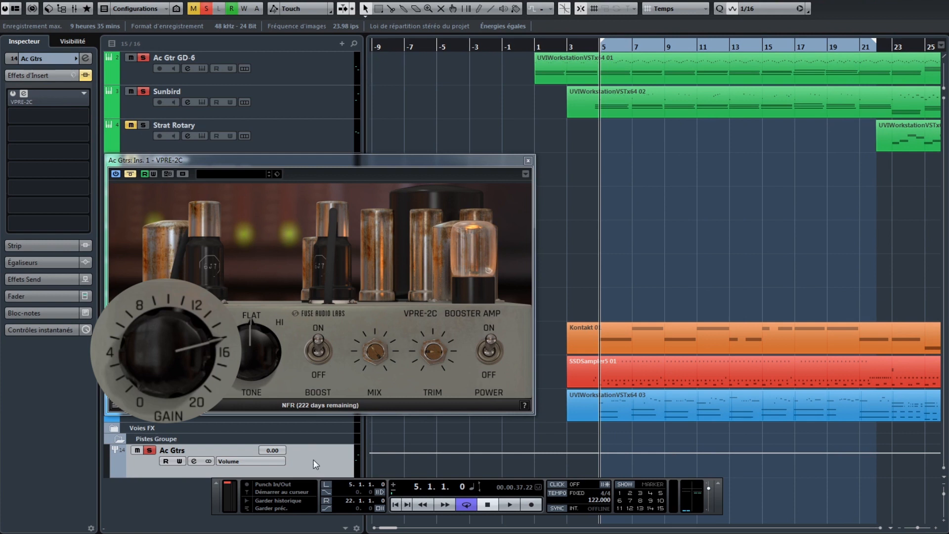
Play the soloed Ac Gtrs group through VPRE-2C, and clear the Drums solo in the Rhodes project.
key("space")
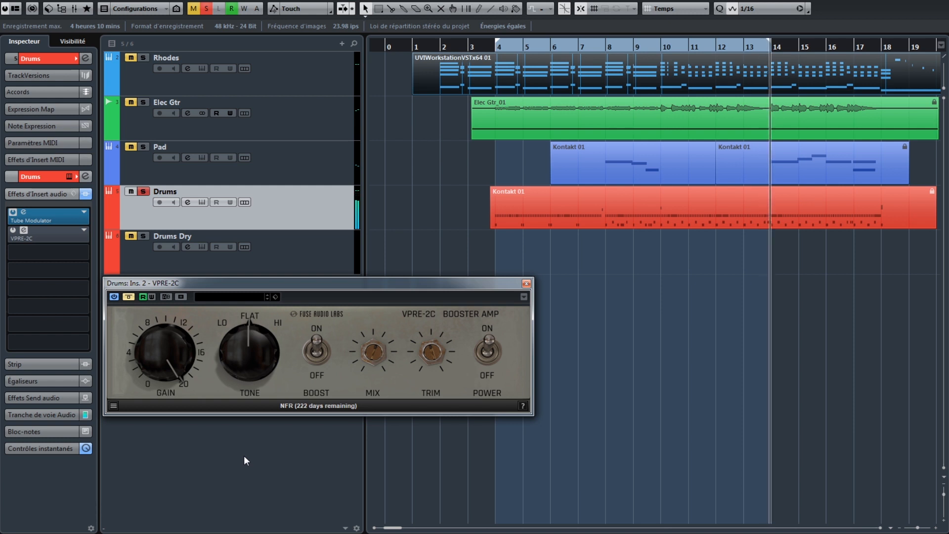
left_click(205, 10)
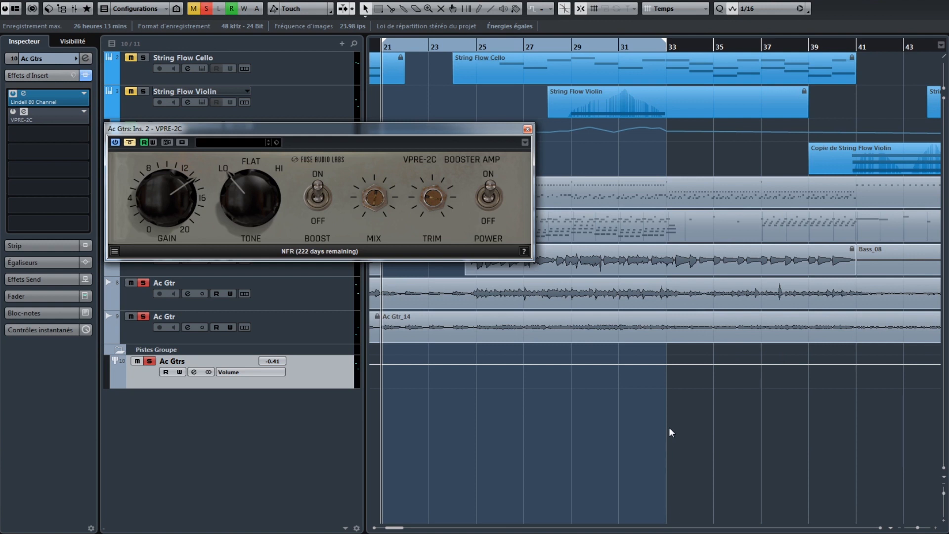
Play the Ac Gtrs group through VPRE-2C, and the full mix with the Master Buss preset on Stereo Out.
key("space")
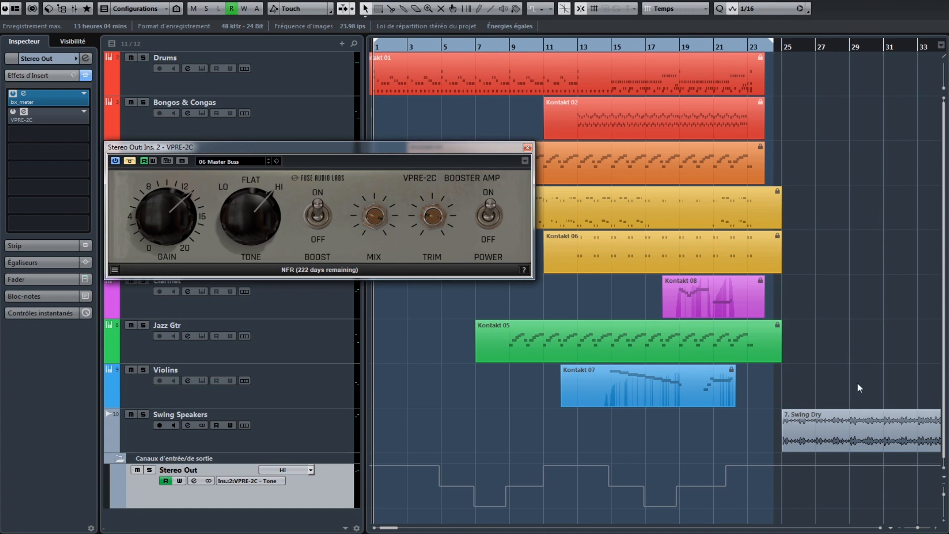
key("space")
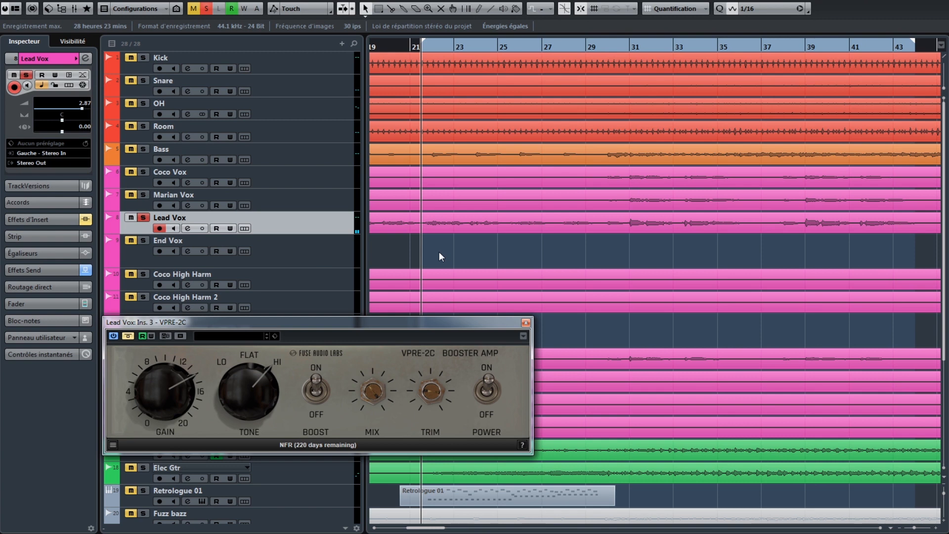
Play the Lead Vox, clear its solo and compare its inserts bypassed and active in the full mix.
key("space")
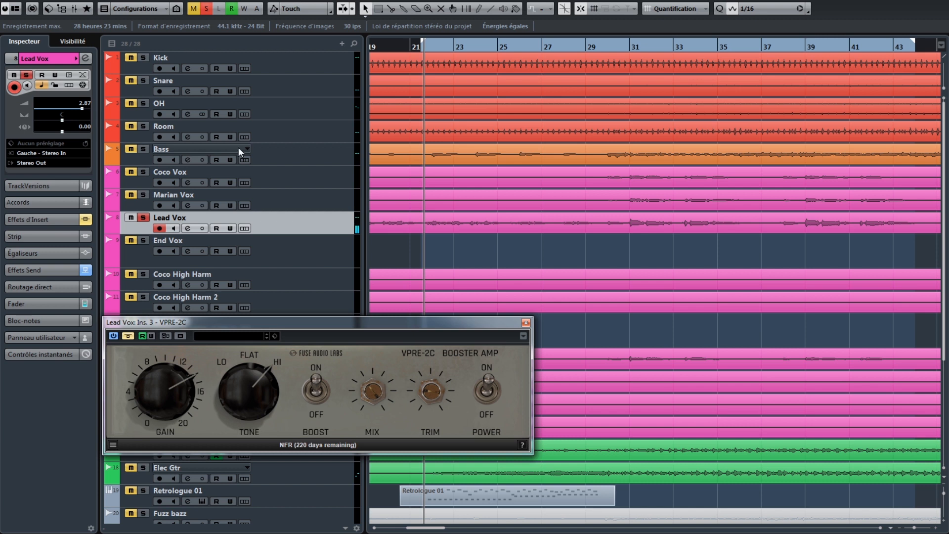
key("s")
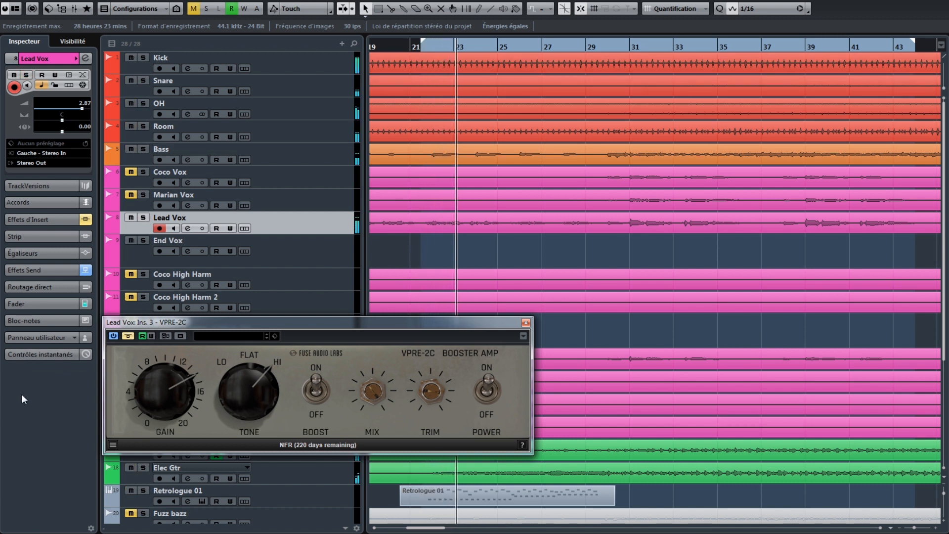
key("b")
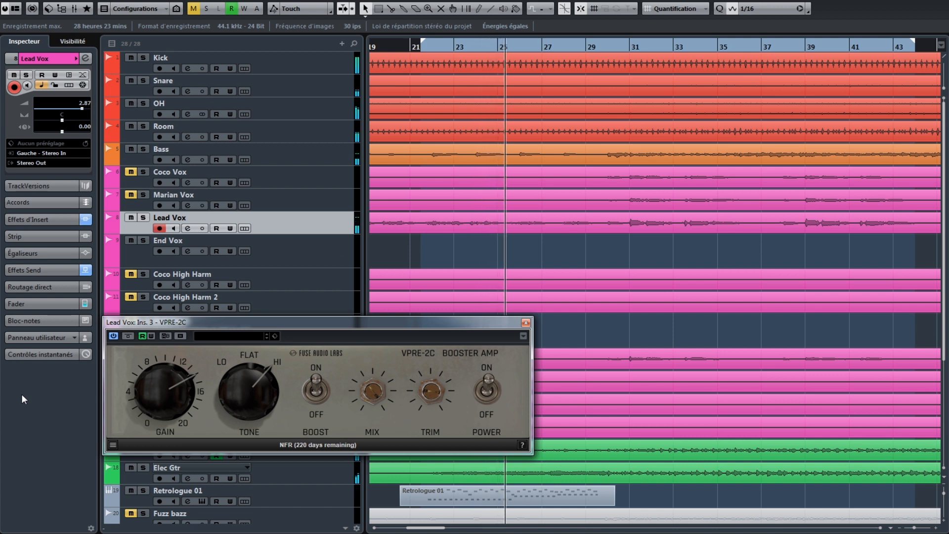
key("b")
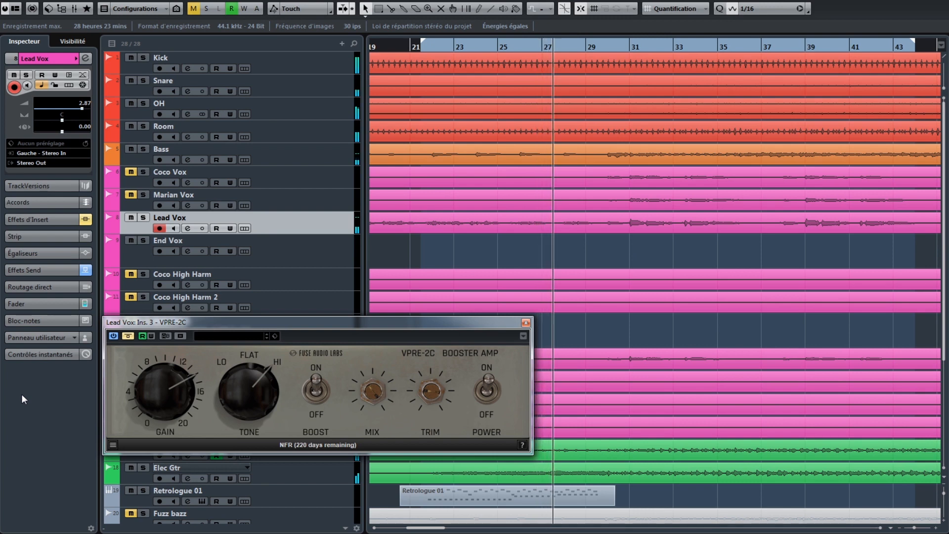
key("b")
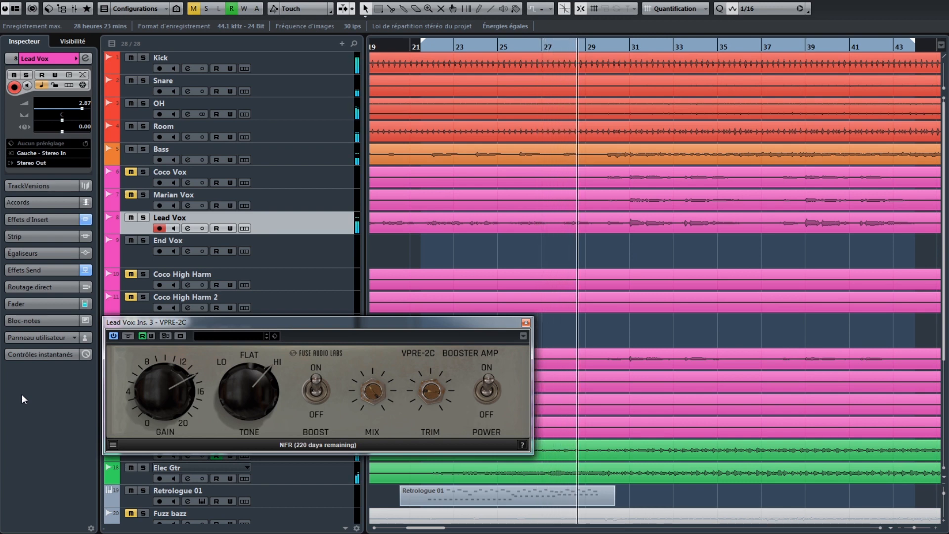
Toggle the Lead Vox insert bypass on and off twice during full-mix playback, ending with the inserts active.
key("b")
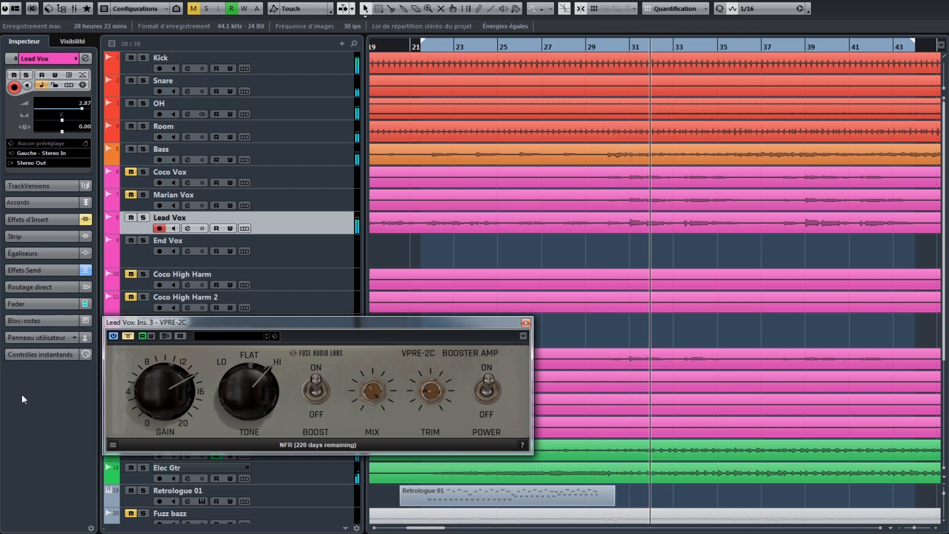
key("b")
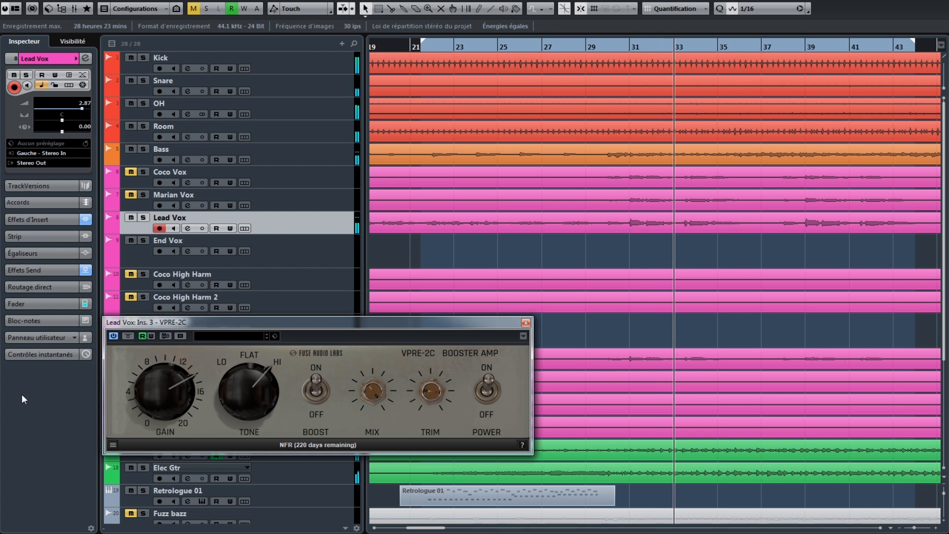
key("b")
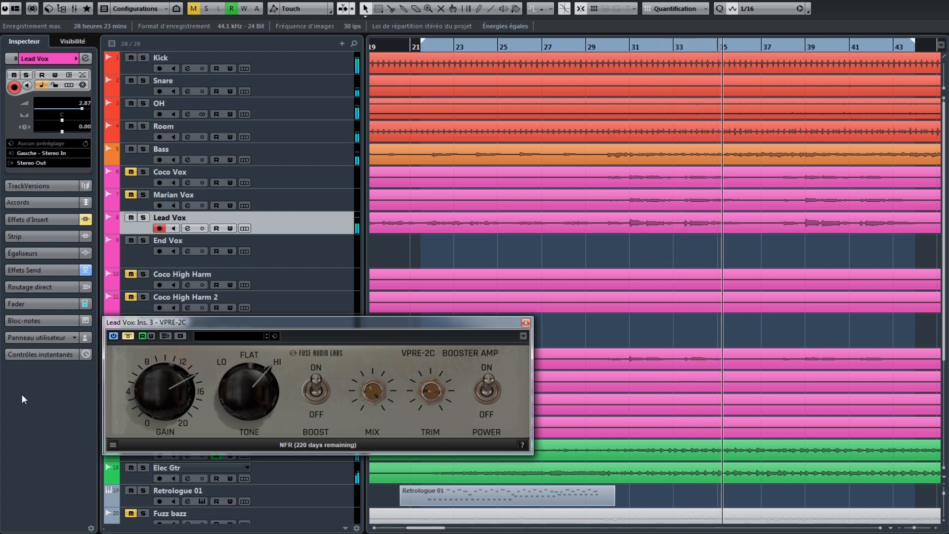
key("b")
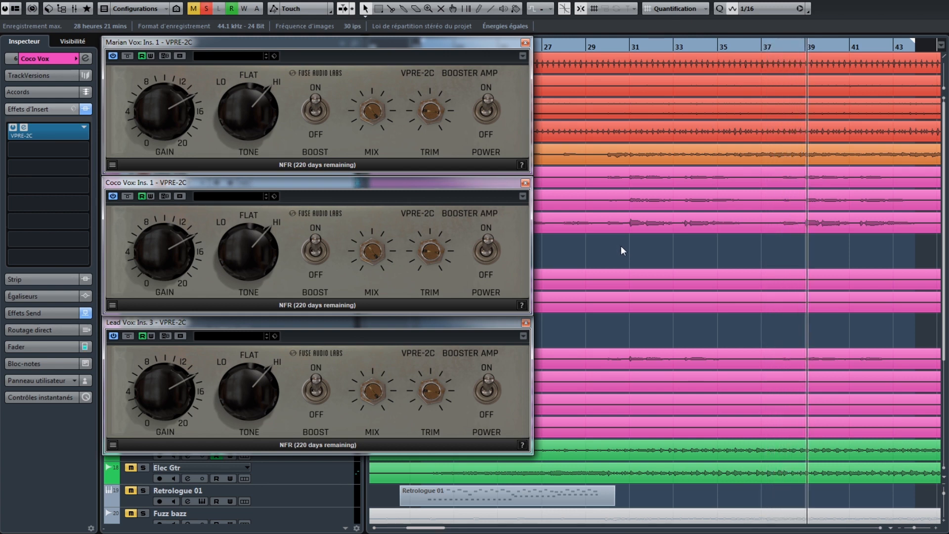
Compare the VPRE-2C inserts of the three vocal tracks bypassed and active, first soloed and again in the full mix.
key("b")
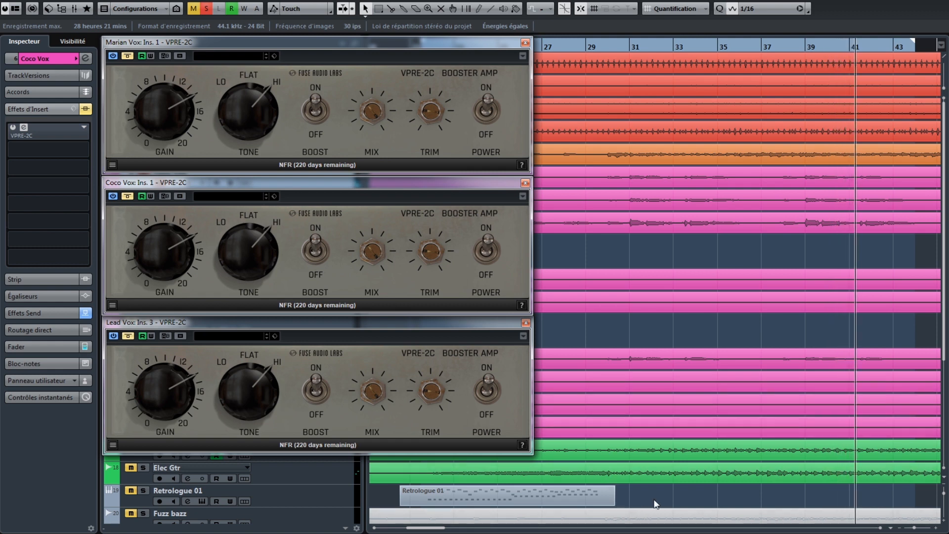
key("b")
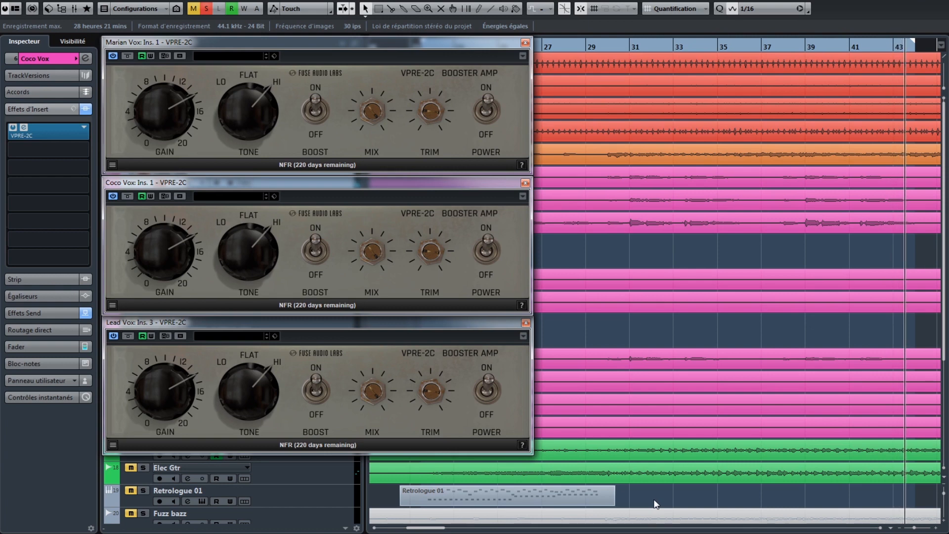
key("b")
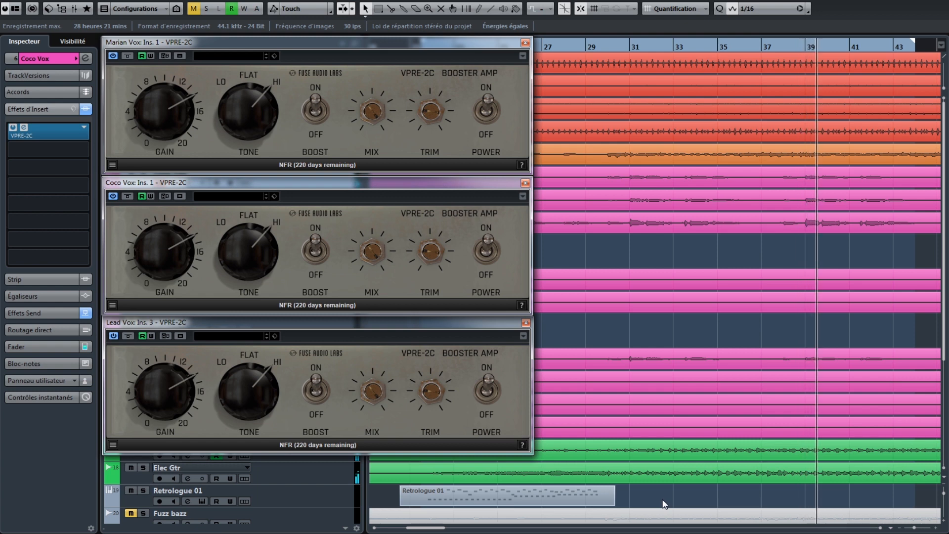
key("b")
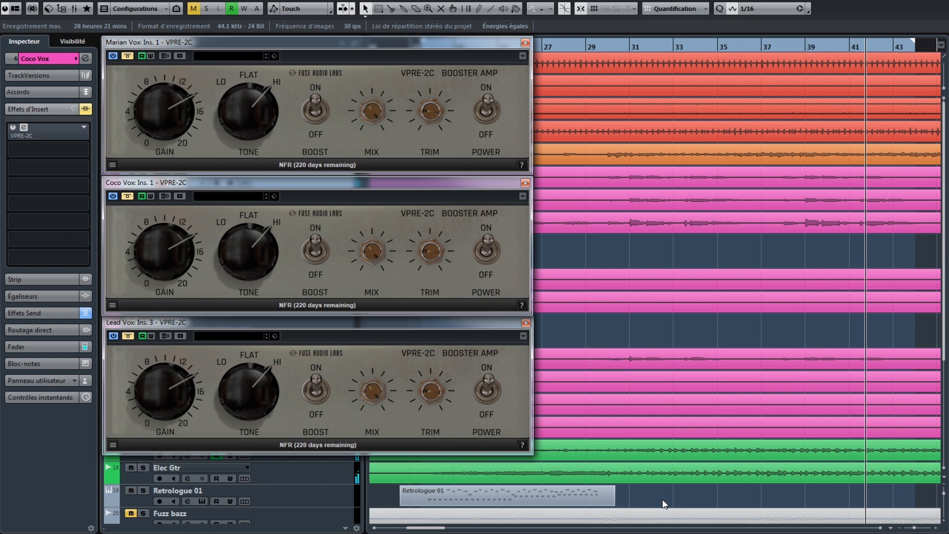
key("b")
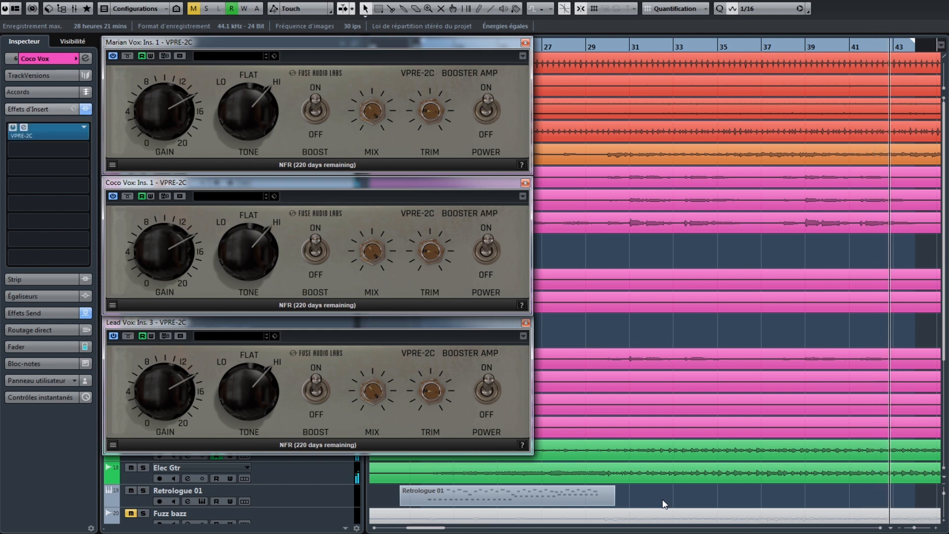